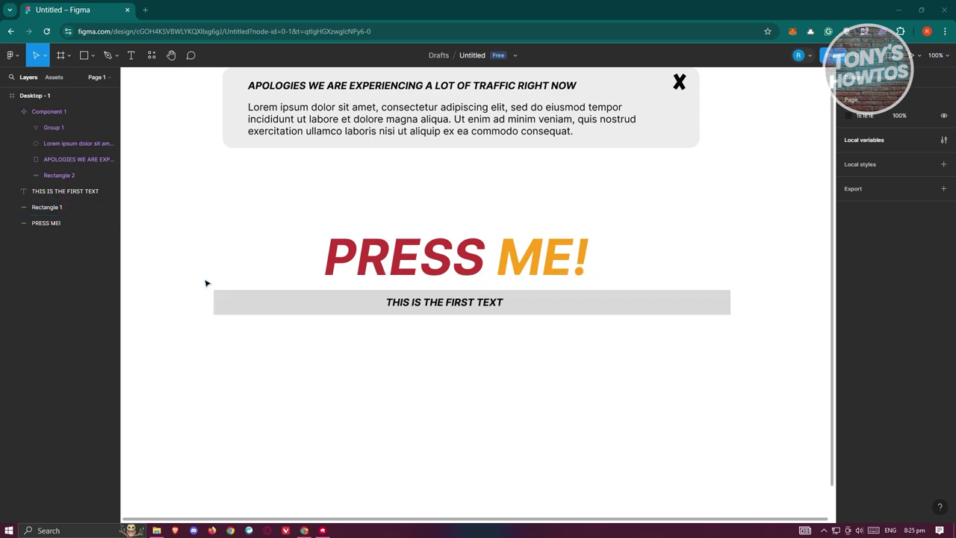
- Clear the banner selection, zoom out, and open the local variables table showing Popup set to True
{"action": "left_click_drag", "start_coordinate": [276, 221], "coordinate": [300, 245]}
{"action": "scroll", "coordinate": [267, 217], "scroll_direction": "up", "scroll_amount": 3}
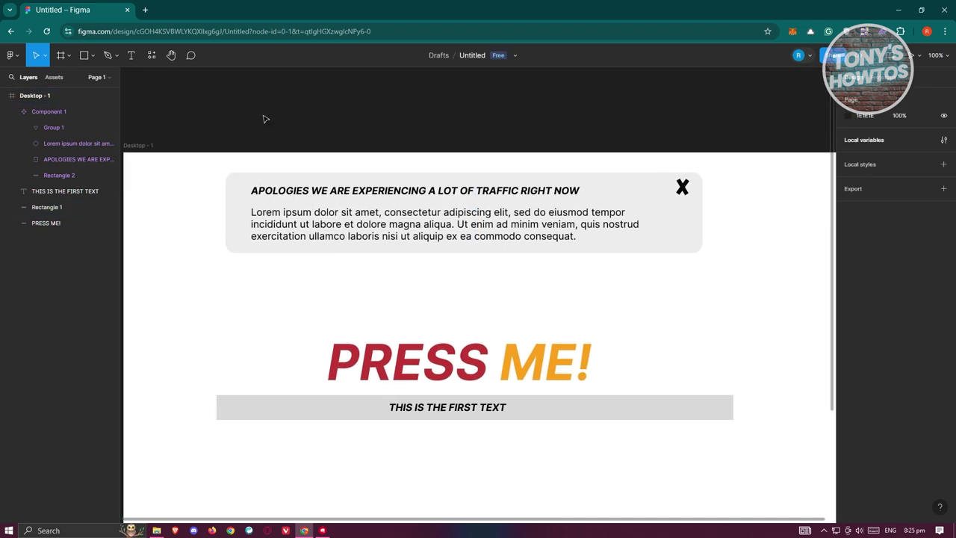
{"action": "left_click", "coordinate": [410, 202]}
{"action": "left_click", "coordinate": [469, 387]}
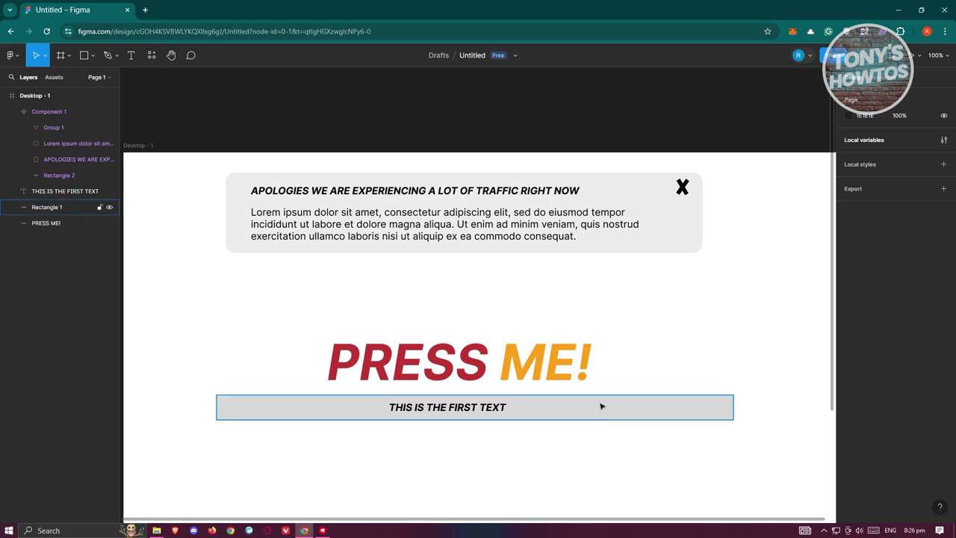
{"action": "key", "text": "ctrl+minus"}
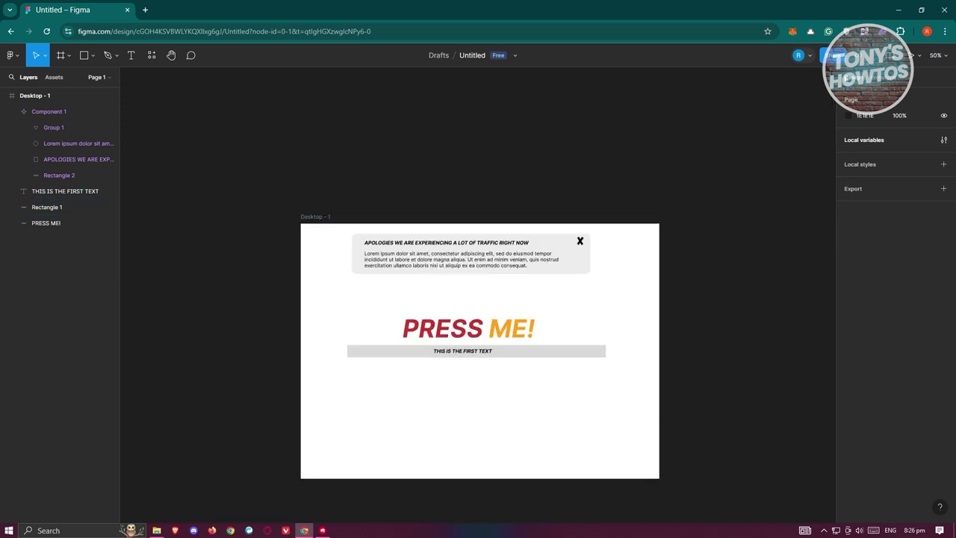
{"action": "left_click", "coordinate": [944, 142]}
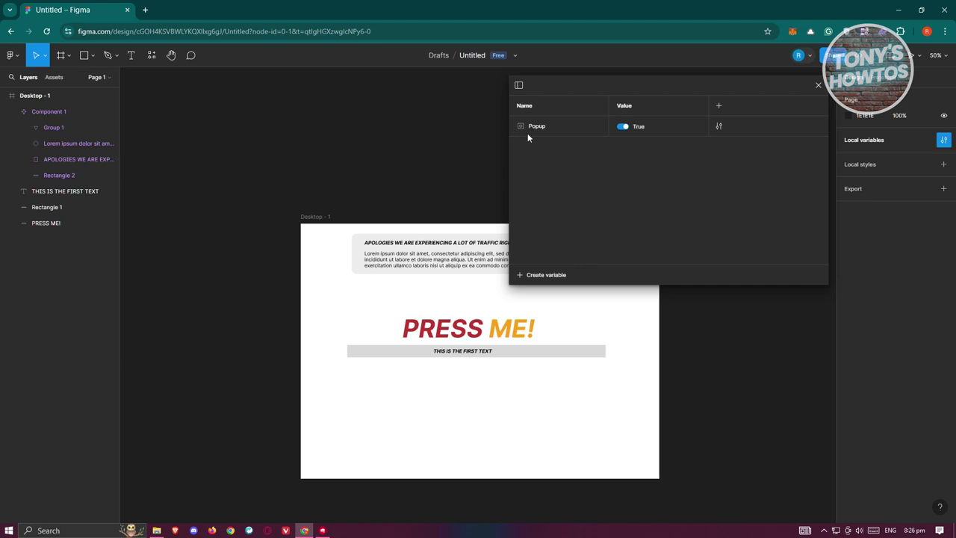
- Create a string variable named CONTENT with the value 'THIS IS THE REPLACEMENT VALUE'
{"action": "left_click", "coordinate": [556, 277]}
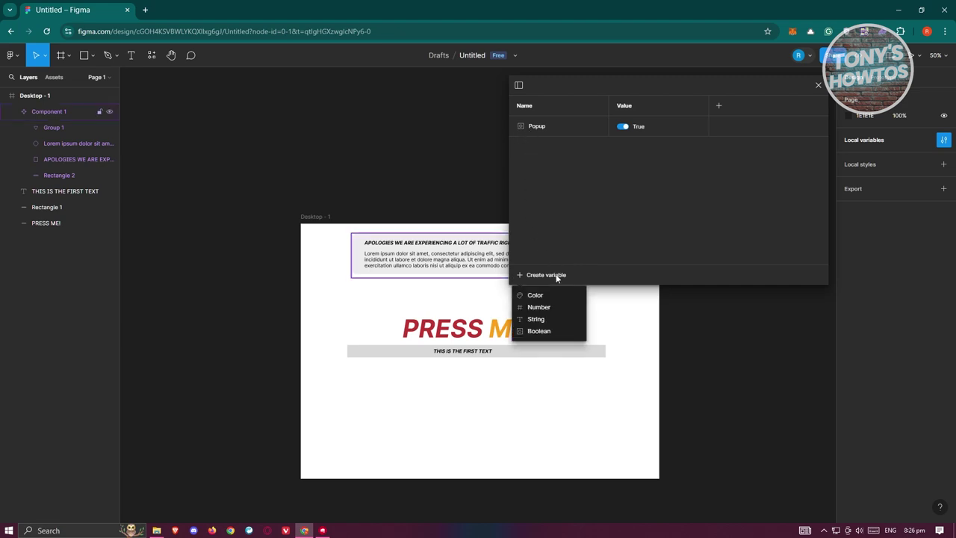
{"action": "left_click", "coordinate": [537, 320]}
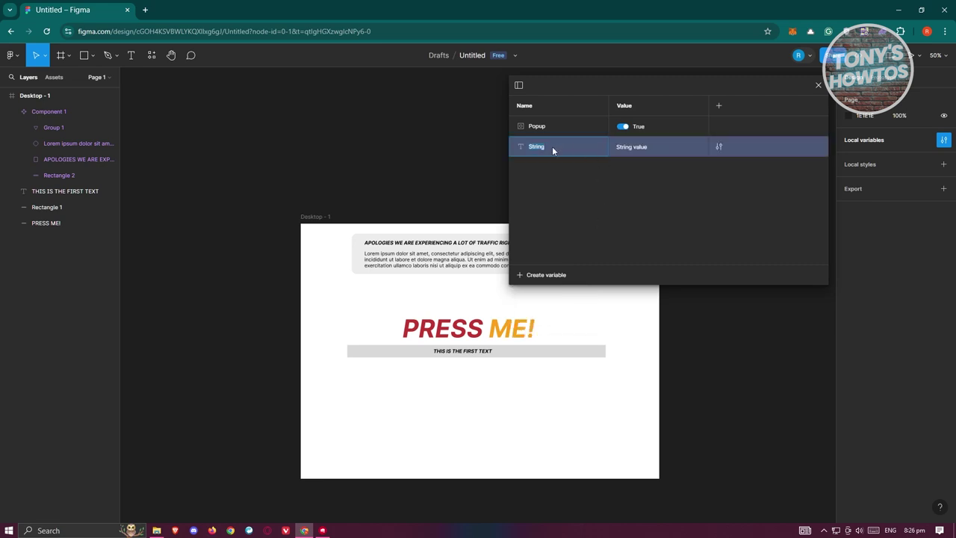
{"action": "type", "text": "CONTENT"}
{"action": "left_click", "coordinate": [643, 152]}
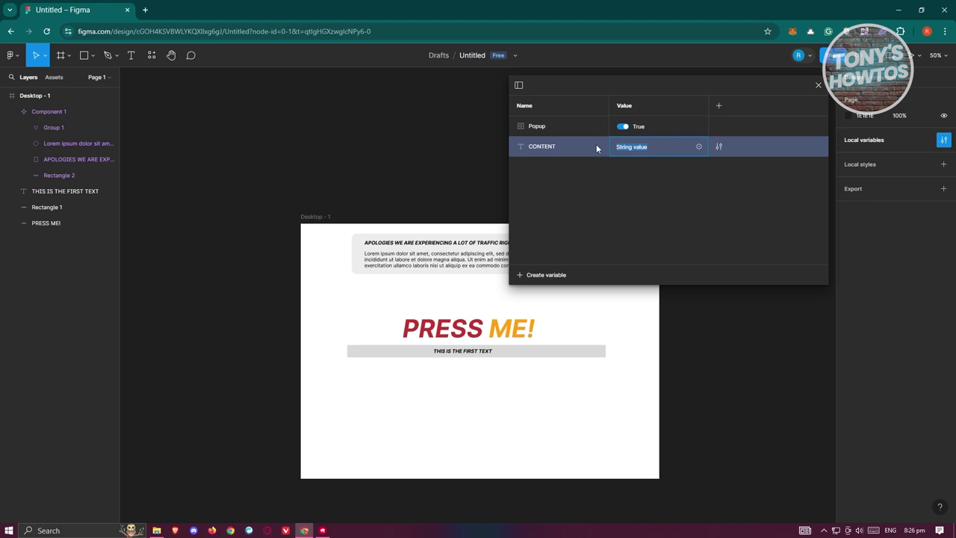
{"action": "type", "text": "THIS IS T"}
{"action": "type", "text": "HE REPLACEMENT"}
{"action": "type", "text": " VALUE"}
{"action": "key", "text": "Return"}
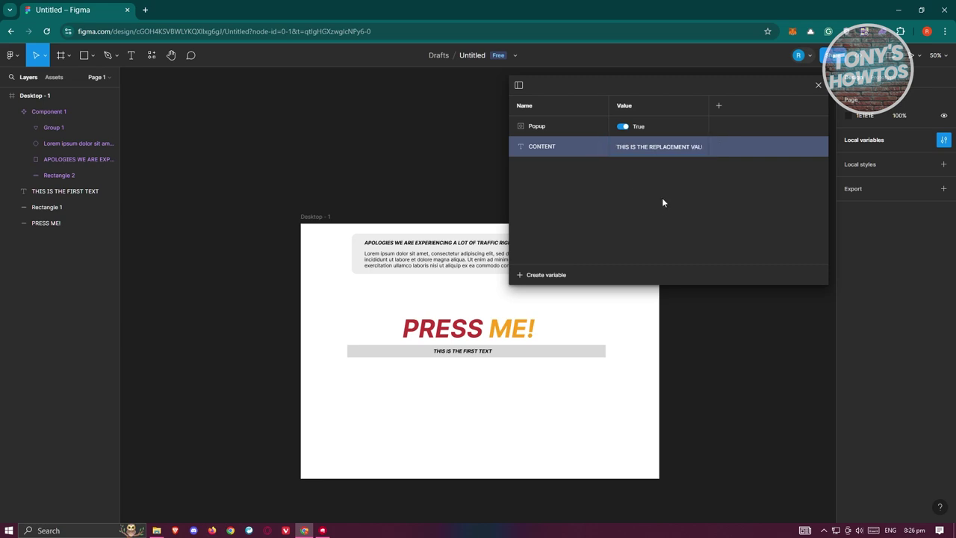
- Review the CONTENT variable's details, then close the local variables table
{"action": "left_click", "coordinate": [719, 146]}
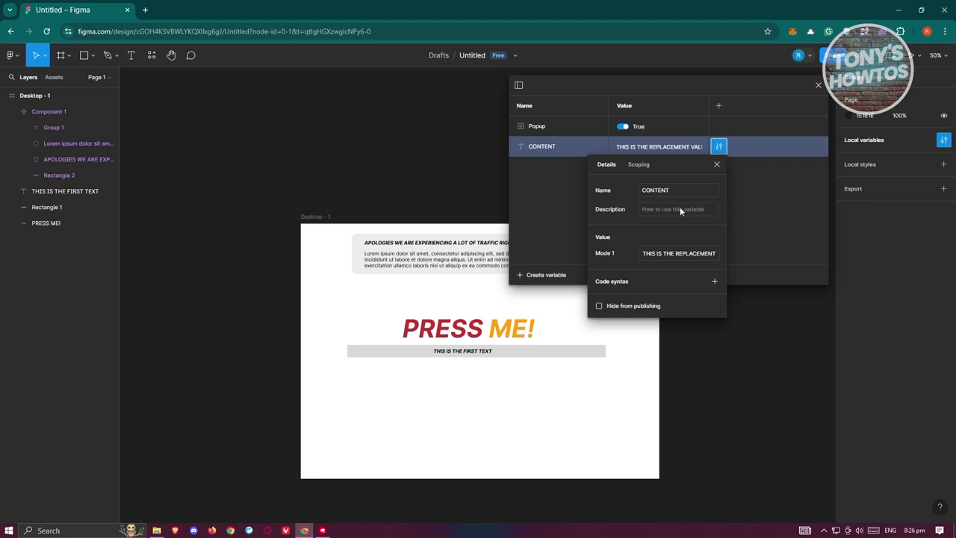
{"action": "left_click", "coordinate": [762, 210]}
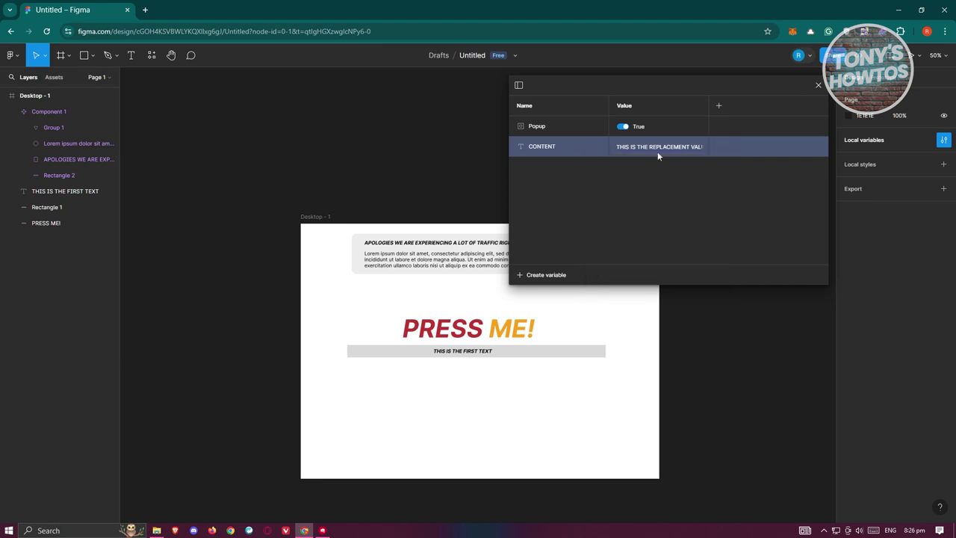
{"action": "left_click", "coordinate": [819, 84]}
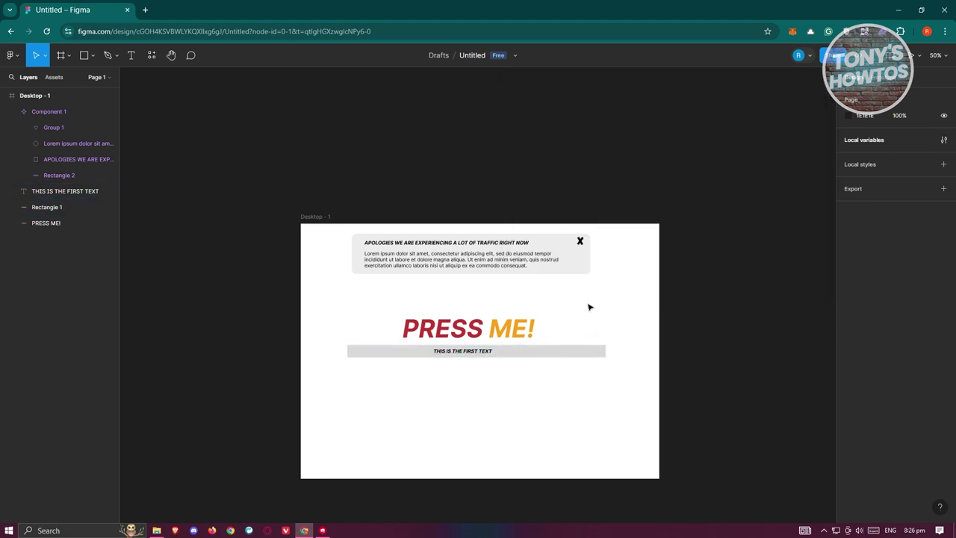
- Zoom to 100%, move the design up, and select the 'THIS IS THE FIRST TEXT' layer
{"action": "key", "text": "shift+0"}
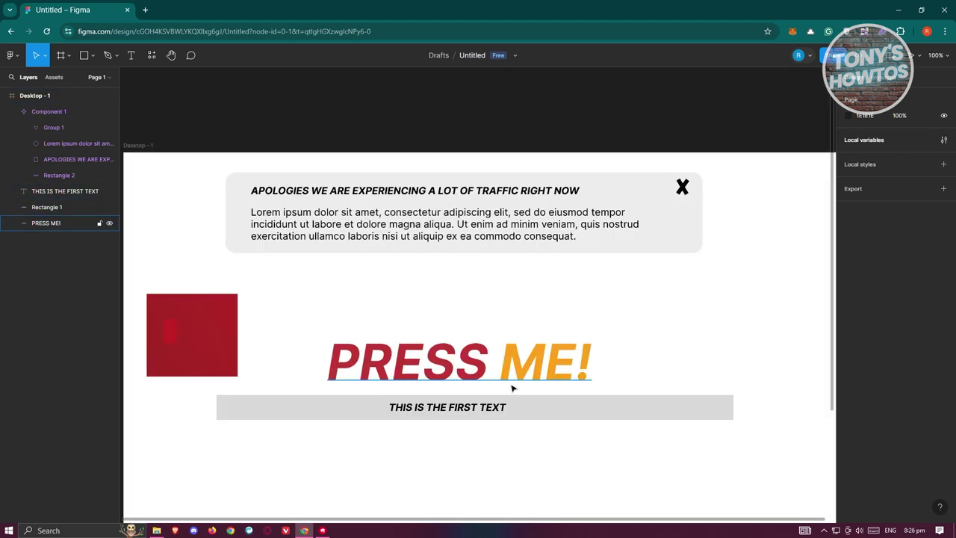
{"action": "left_click_drag", "start_coordinate": [727, 327], "coordinate": [744, 239]}
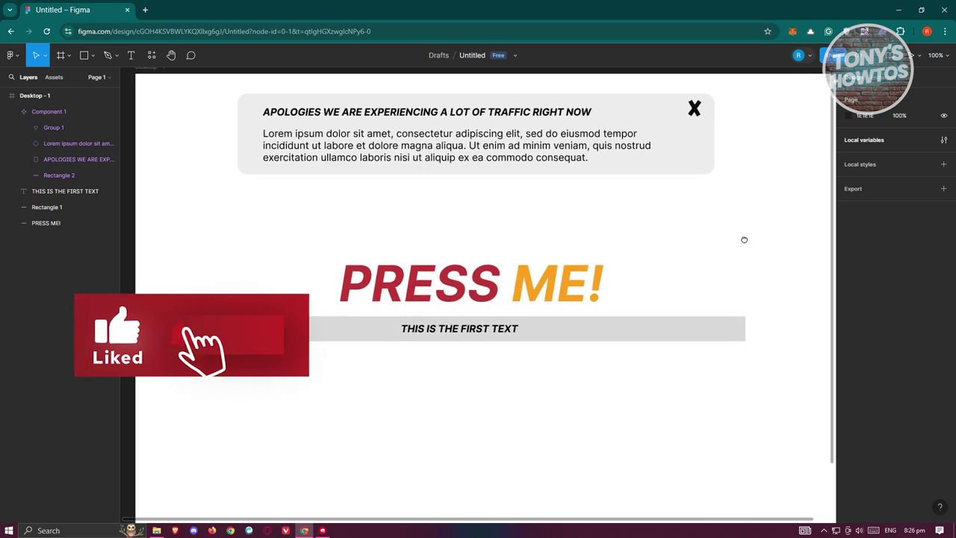
{"action": "left_click", "coordinate": [488, 323]}
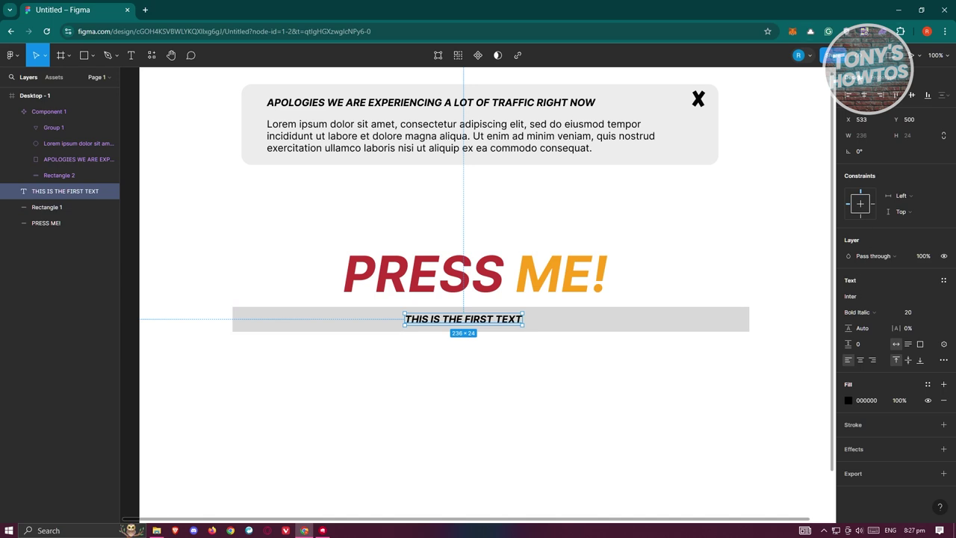
- Bind the text layer's content to the CONTENT variable
{"action": "left_click", "coordinate": [944, 345]}
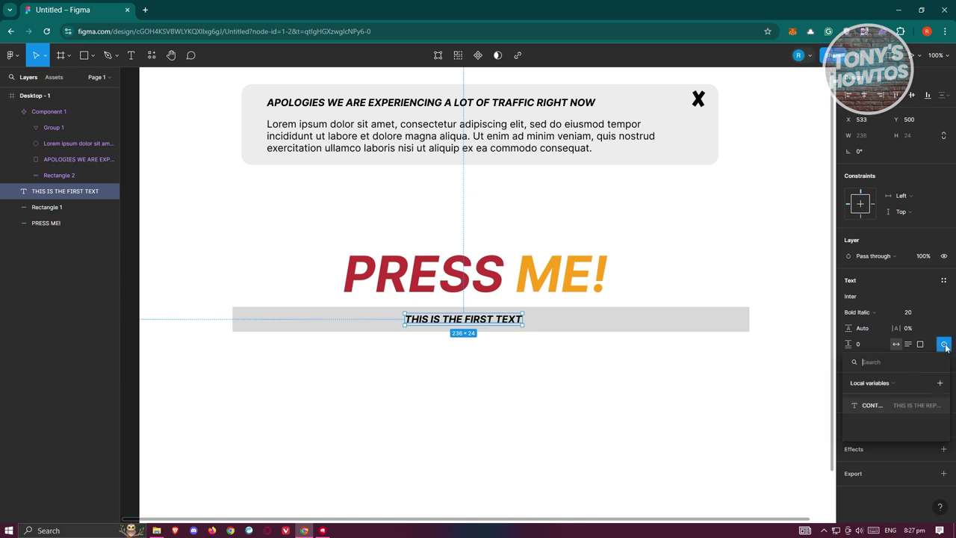
{"action": "left_click", "coordinate": [874, 404]}
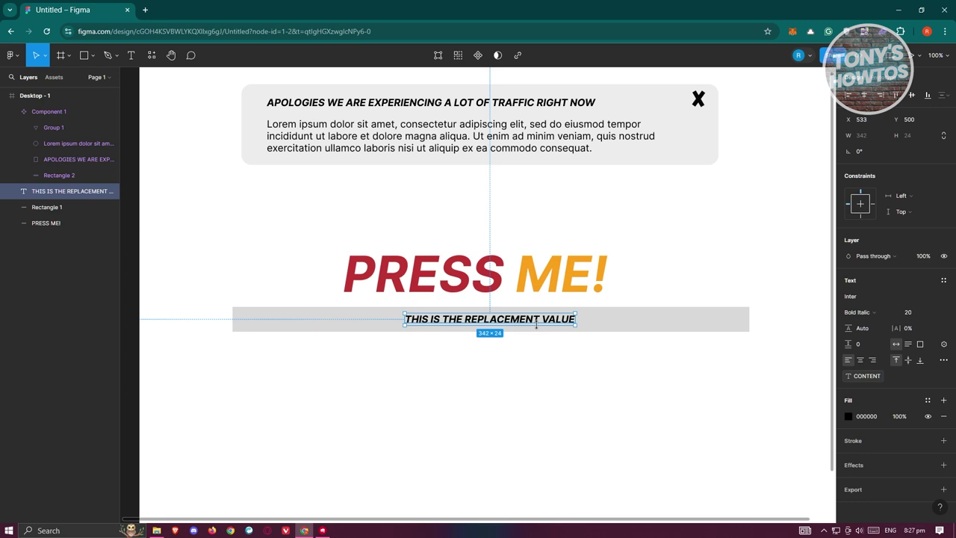
{"action": "left_click_drag", "start_coordinate": [536, 324], "coordinate": [536, 324]}
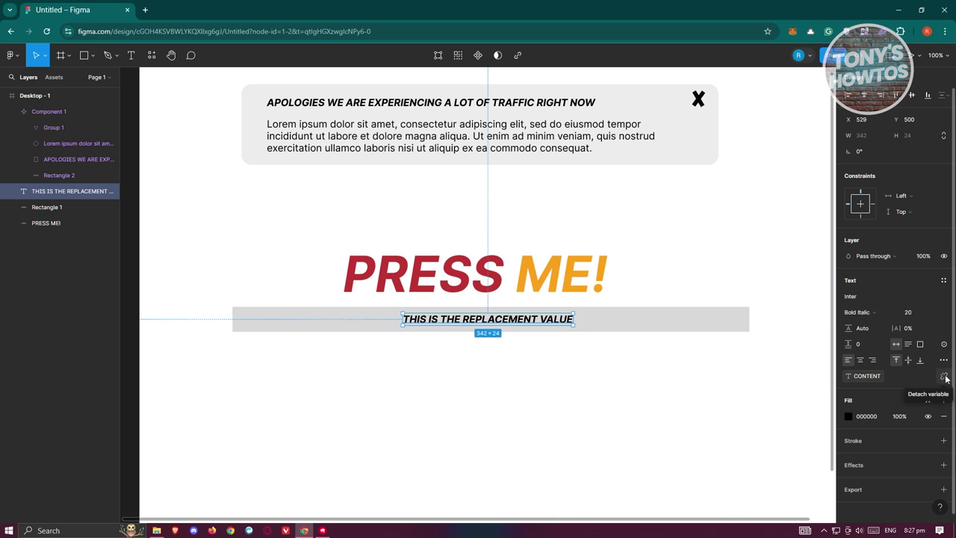
- Detach CONTENT from the text layer and undo back to 'THIS IS THE FIRST TEXT'
{"action": "left_click", "coordinate": [945, 378]}
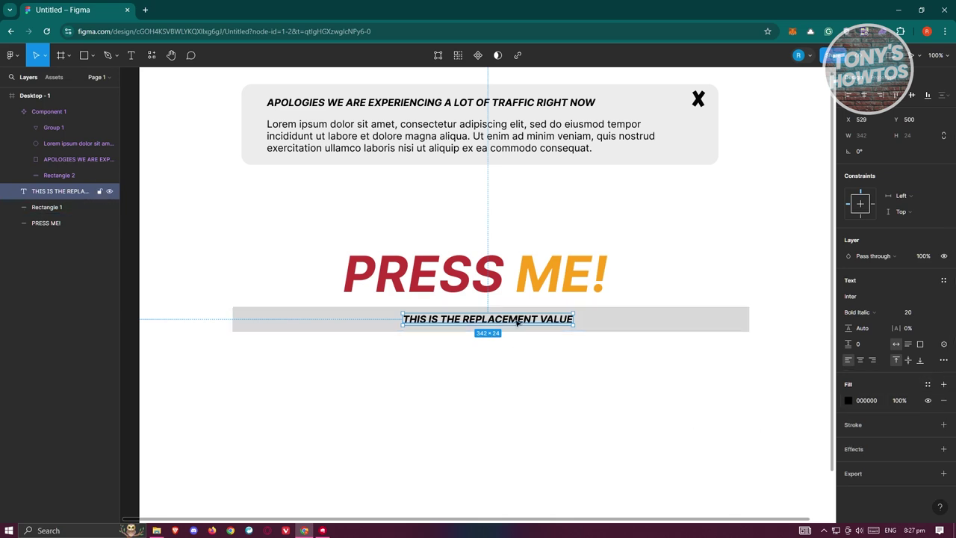
{"action": "left_click_drag", "start_coordinate": [523, 323], "coordinate": [528, 319]}
{"action": "key", "text": "ctrl+z"}
{"action": "left_click", "coordinate": [555, 373]}
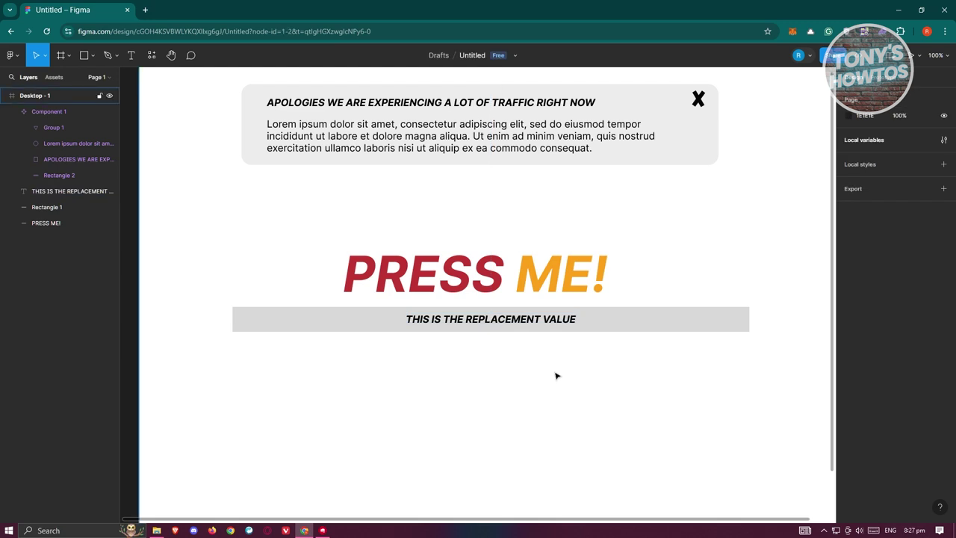
{"action": "key", "text": "ctrl+z"}
{"action": "key", "text": "ctrl+z"}
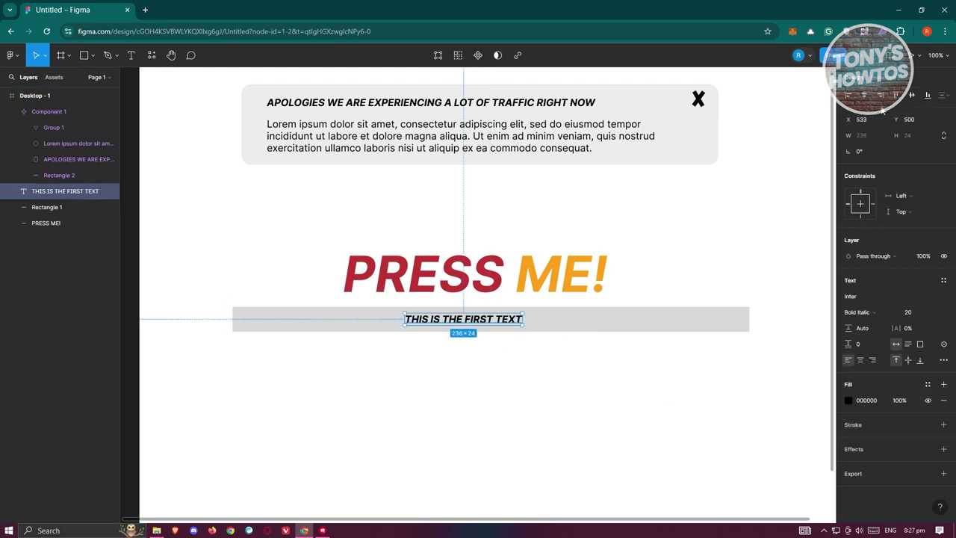
- In Prototype settings, add an interaction to the text layer and inspect its trigger list
{"action": "left_click", "coordinate": [888, 79]}
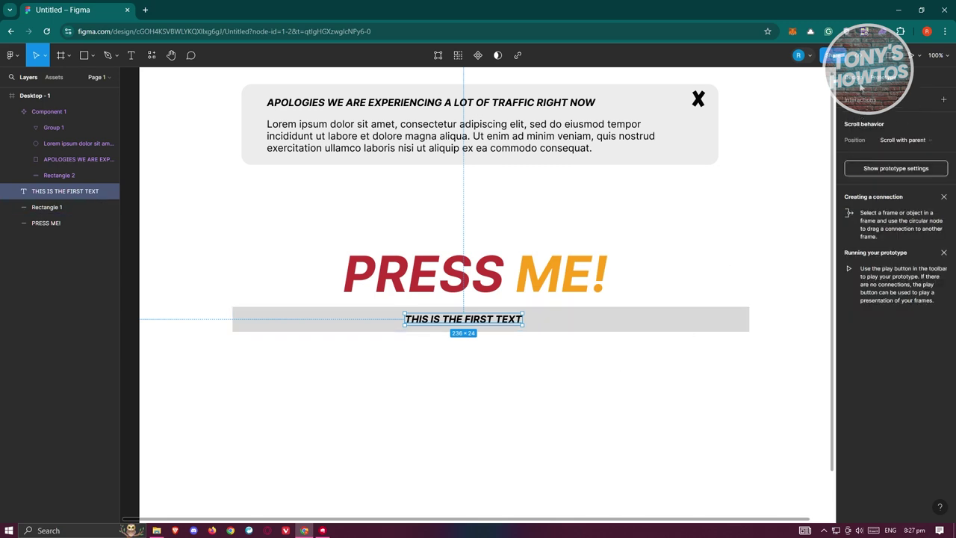
{"action": "left_click", "coordinate": [943, 100]}
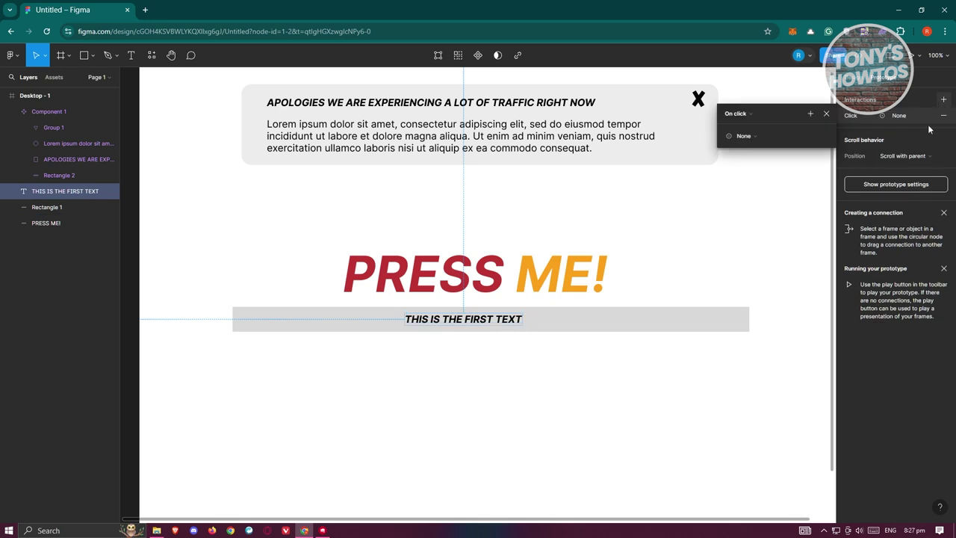
{"action": "left_click", "coordinate": [747, 114]}
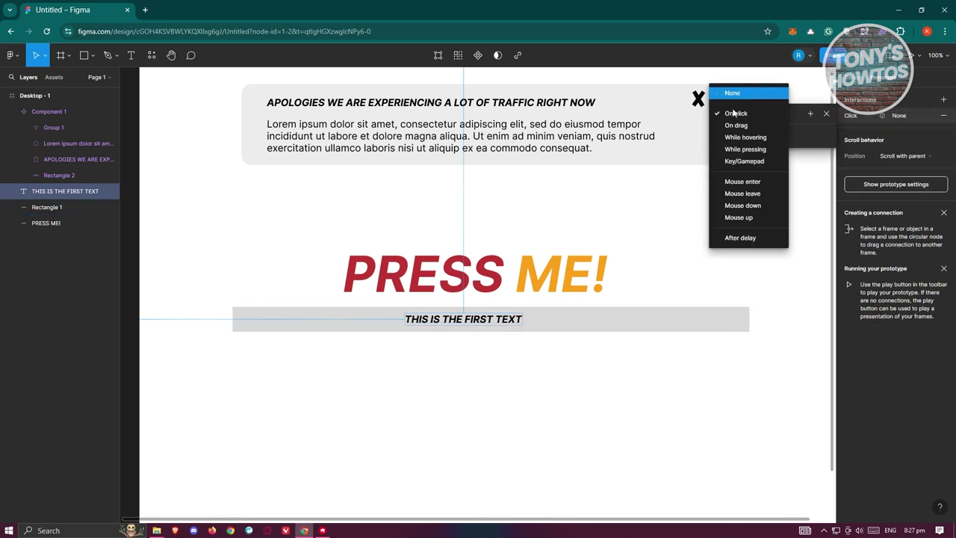
{"action": "left_click", "coordinate": [756, 257]}
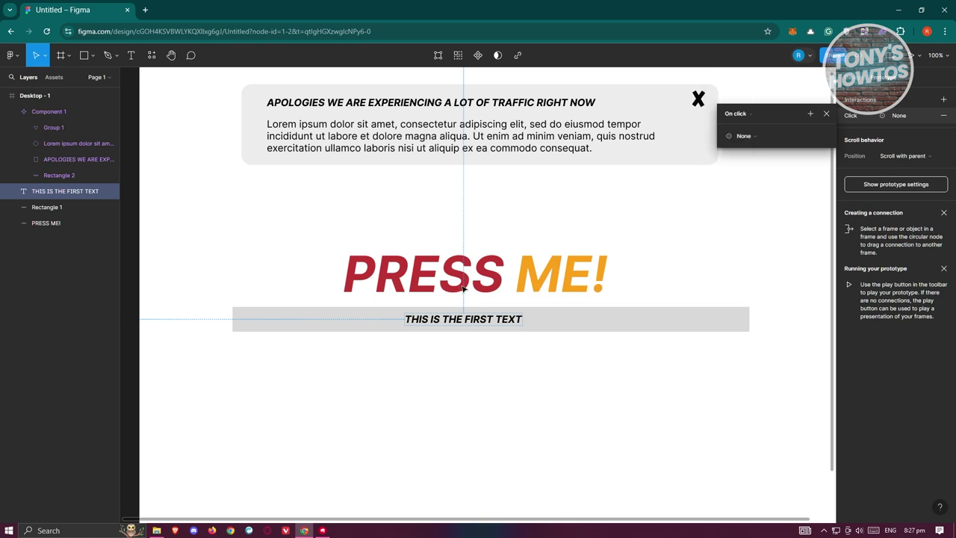
- Add an On click interaction to PRESS ME! and list its available actions
{"action": "left_click", "coordinate": [581, 288]}
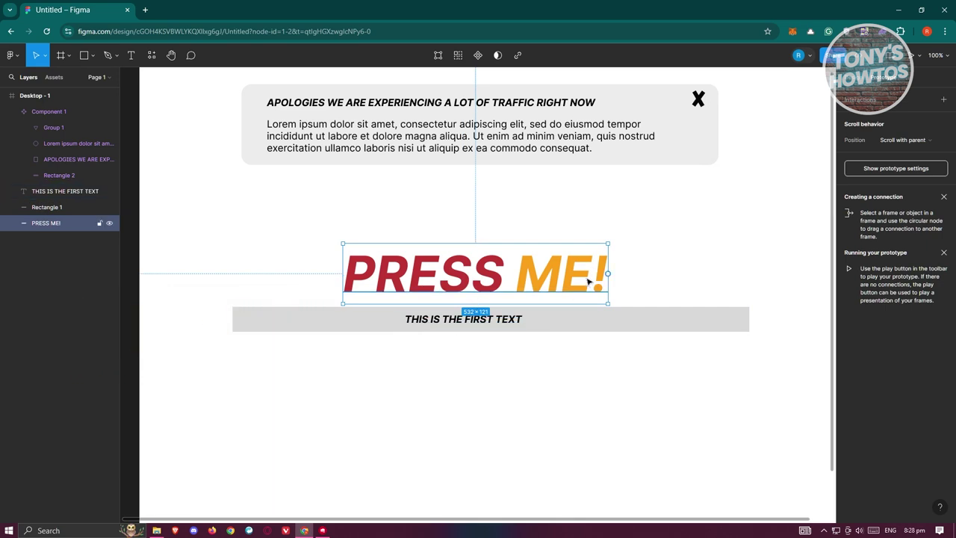
{"action": "left_click", "coordinate": [943, 100]}
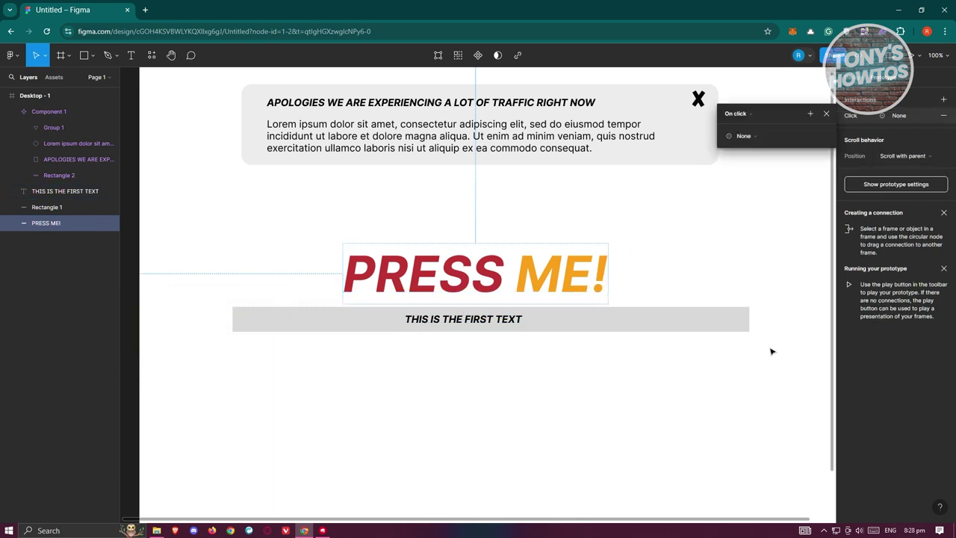
{"action": "left_click", "coordinate": [747, 135]}
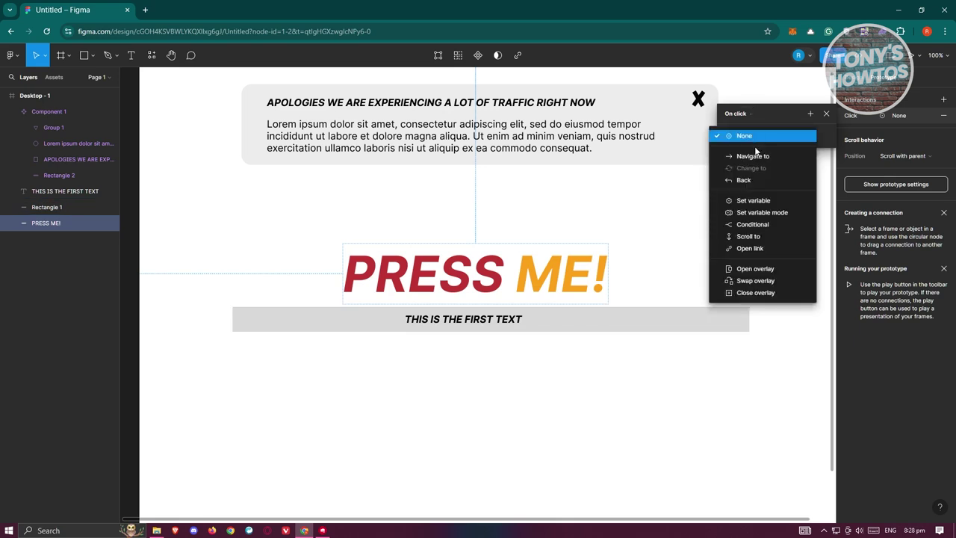
{"action": "left_click", "coordinate": [768, 200]}
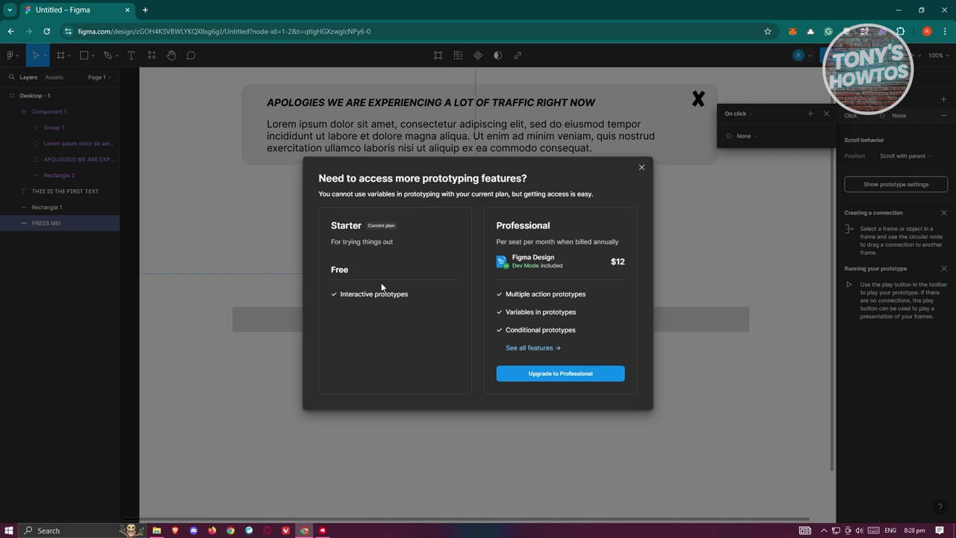
{"action": "left_click", "coordinate": [640, 168]}
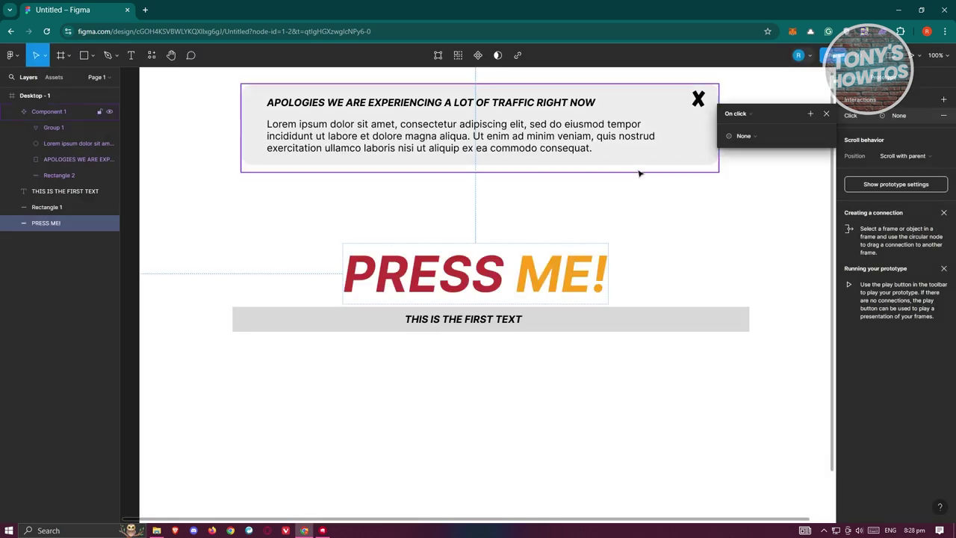
{"action": "left_click", "coordinate": [743, 136]}
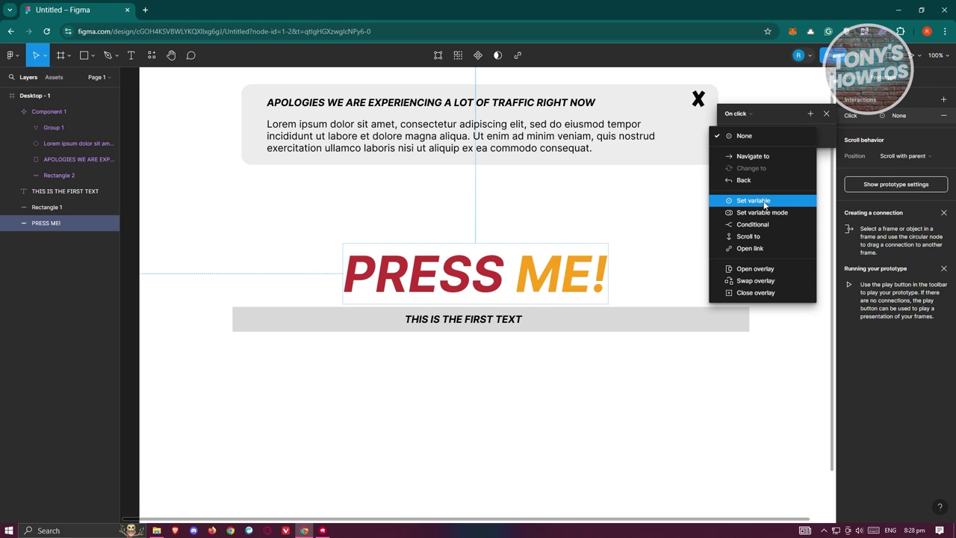
- Leave the PRESS ME! click action at None, deselect, and return to the Design properties
{"action": "left_click", "coordinate": [846, 292]}
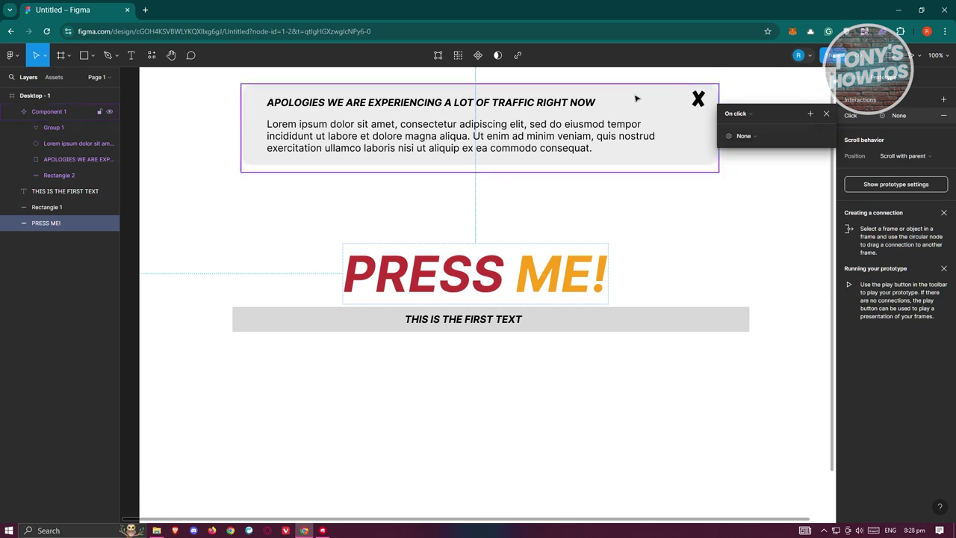
{"action": "left_click", "coordinate": [124, 201]}
{"action": "right_click", "coordinate": [122, 203]}
{"action": "left_click", "coordinate": [137, 166]}
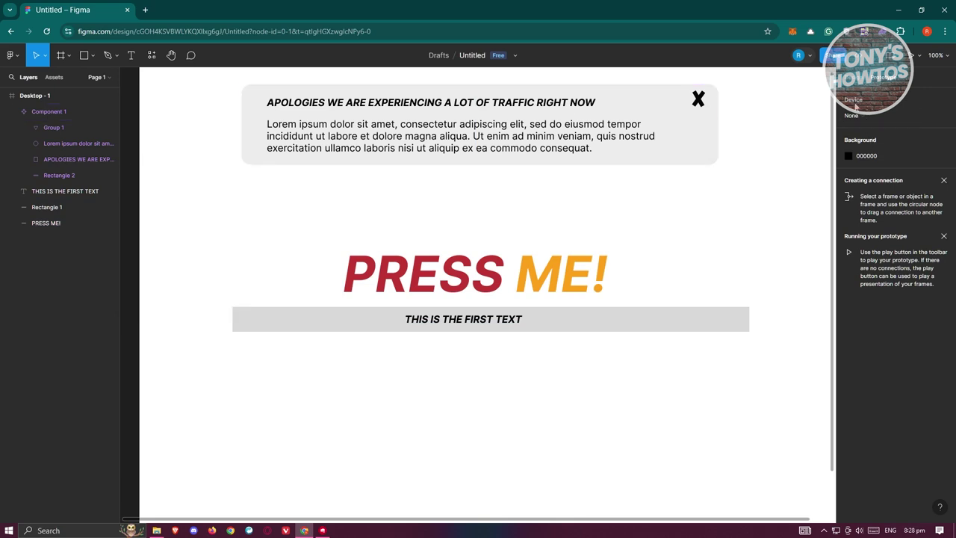
{"action": "left_click", "coordinate": [851, 76]}
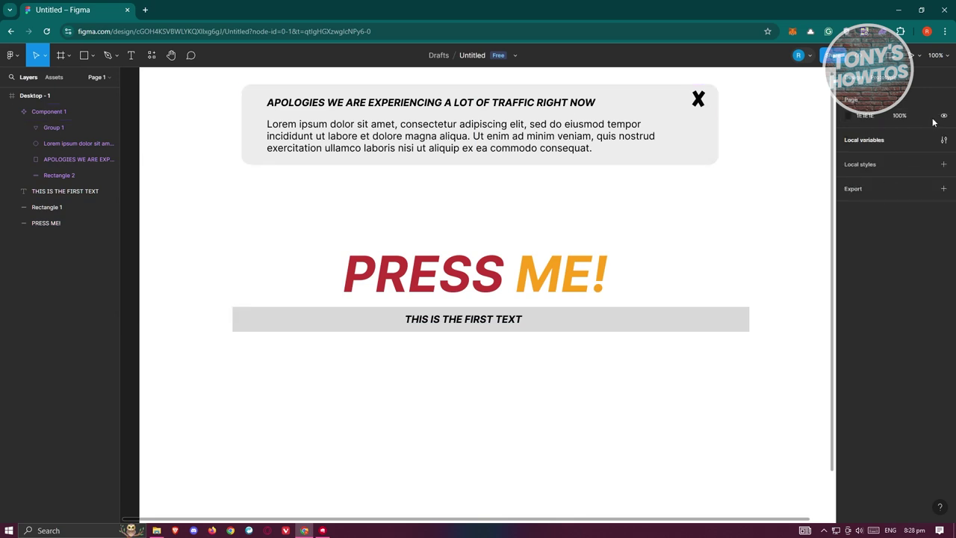
- Review the local variables Popup and CONTENT, then close the list
{"action": "left_click", "coordinate": [943, 140]}
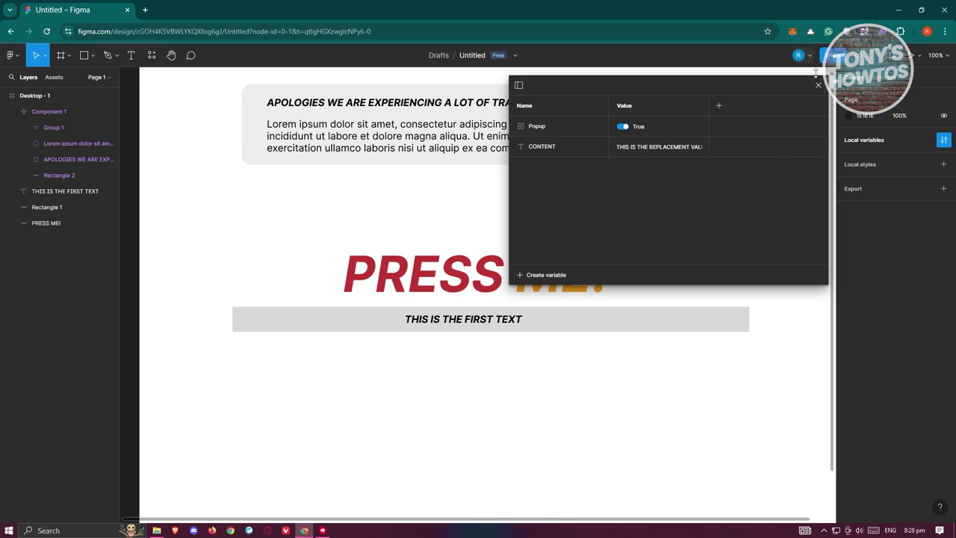
{"action": "left_click", "coordinate": [819, 85]}
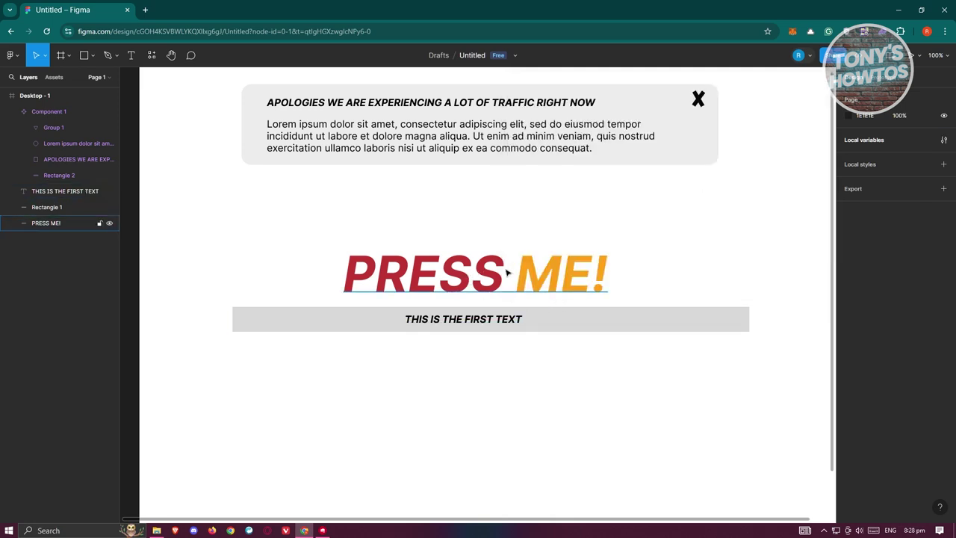